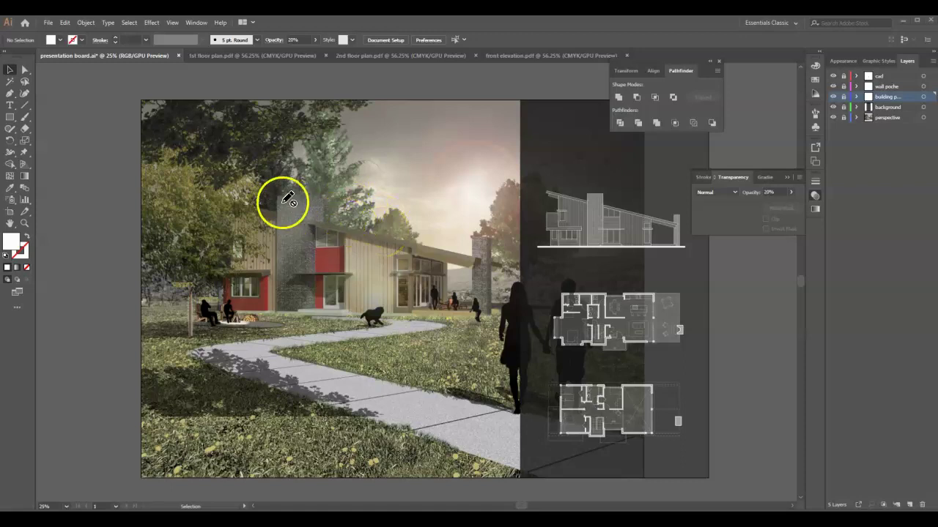
# Select the image on the perspective layer and scale it up proportionally to 36 in wide, matching the artboard's width
pyautogui.scroll(-1, 215, 198)
pyautogui.scroll(1, 325, 203)
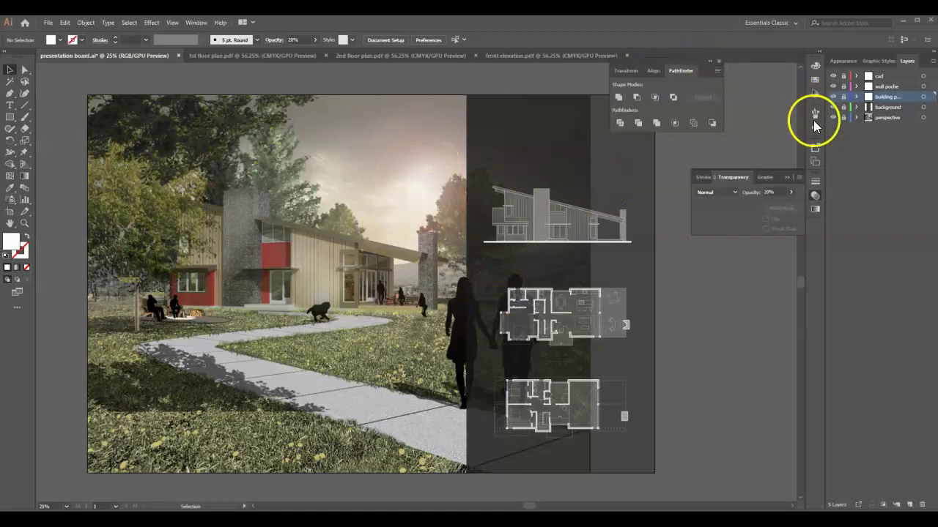
pyautogui.click(876, 118)
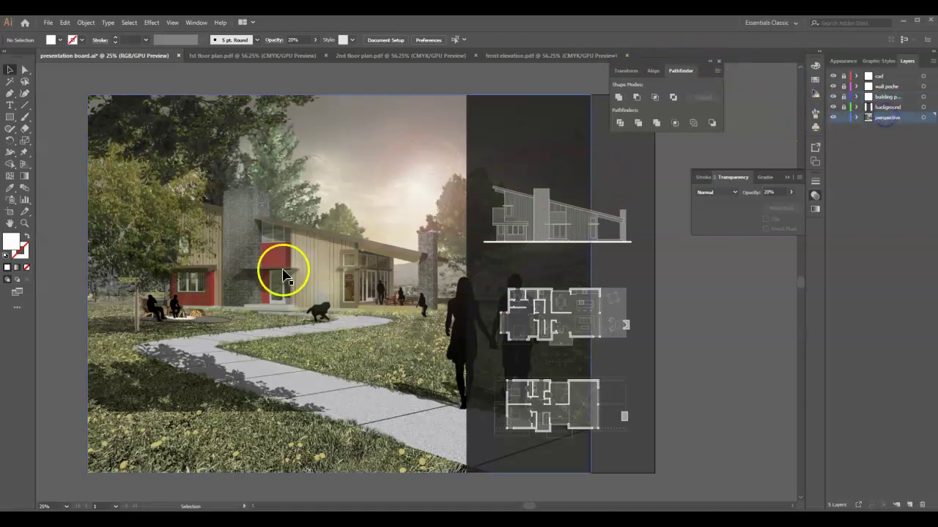
pyautogui.click(232, 221)
pyautogui.scroll(-1, 167, 194)
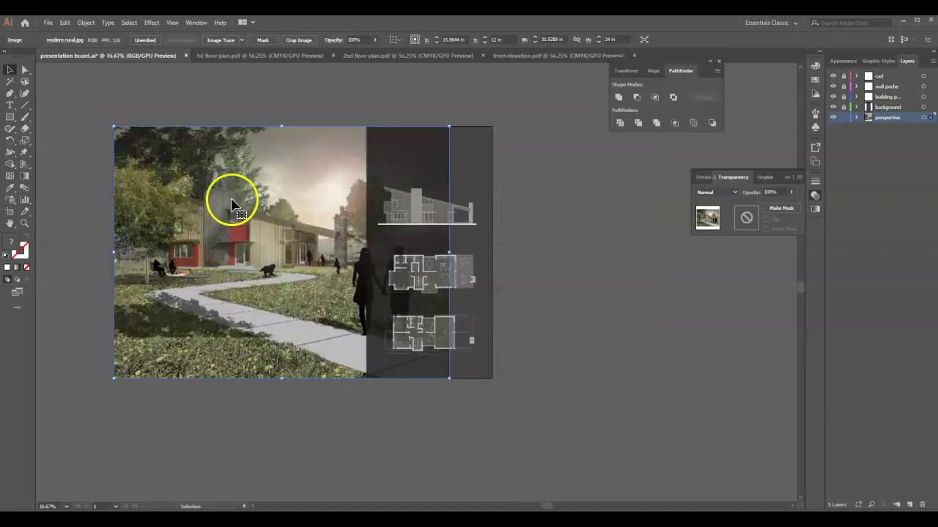
pyautogui.moveTo(444, 377); pyautogui.dragTo(490, 422)
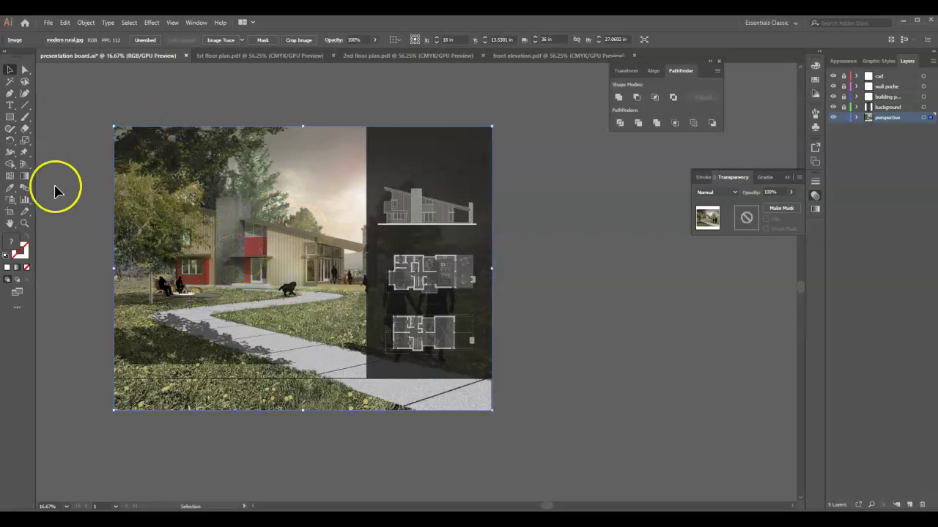
# Move the perspective image horizontally leftward until its X position is about 16 in
pyautogui.press('Left')
pyautogui.press('Left')
pyautogui.press('Left')
pyautogui.press('Left')
pyautogui.press('Left')
pyautogui.press('Left')
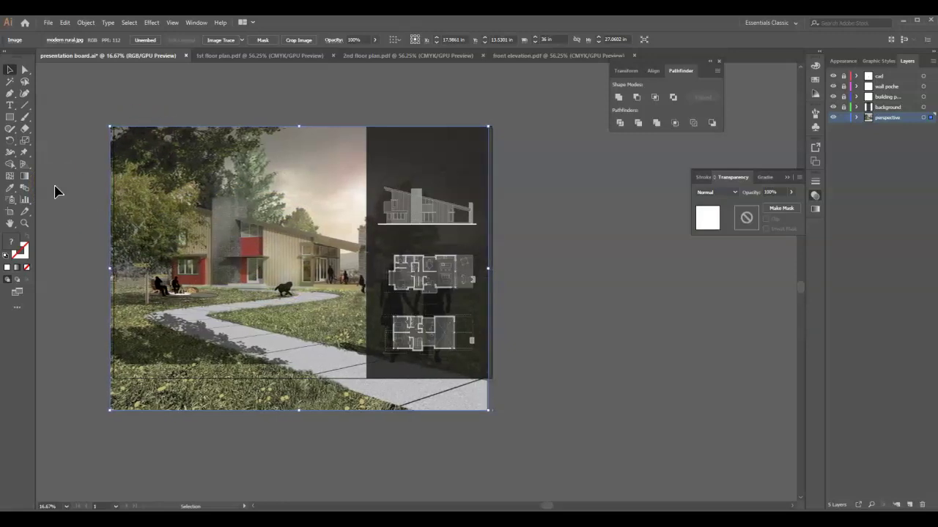
pyautogui.press('Left')
pyautogui.press('Left')
pyautogui.press('Left')
pyautogui.press('Left')
pyautogui.press('Left')
pyautogui.press('Left')
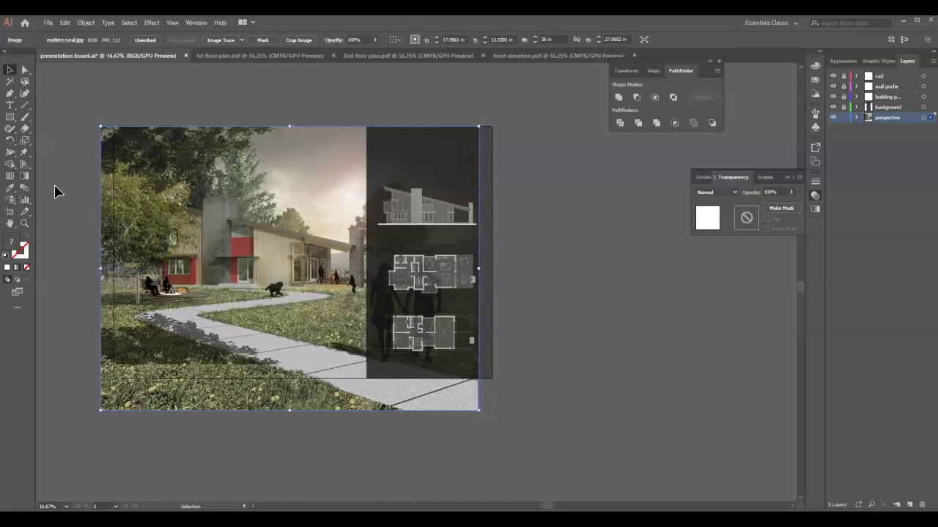
pyautogui.press('Left')
pyautogui.press('Left')
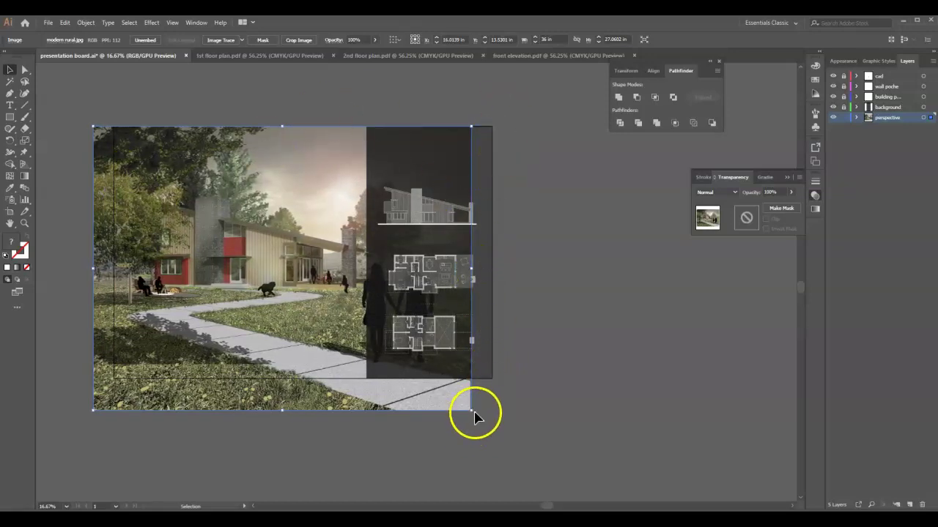
# Enlarge the perspective image proportionally to about 38.9 by 29.2 in, with its right edge flush with the artboard's right edge
pyautogui.moveTo(473, 411); pyautogui.dragTo(491, 437)
pyautogui.moveTo(219, 304); pyautogui.dragTo(203, 303)
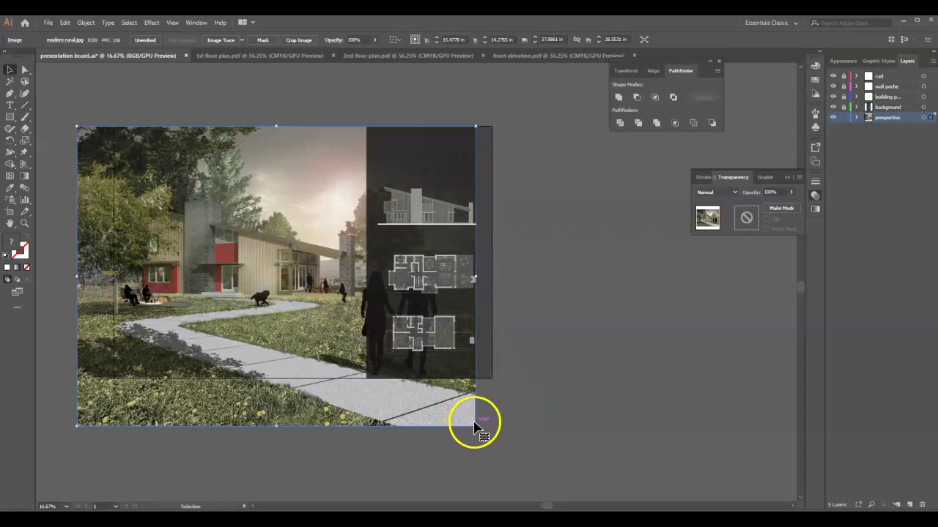
pyautogui.moveTo(475, 427); pyautogui.dragTo(491, 440)
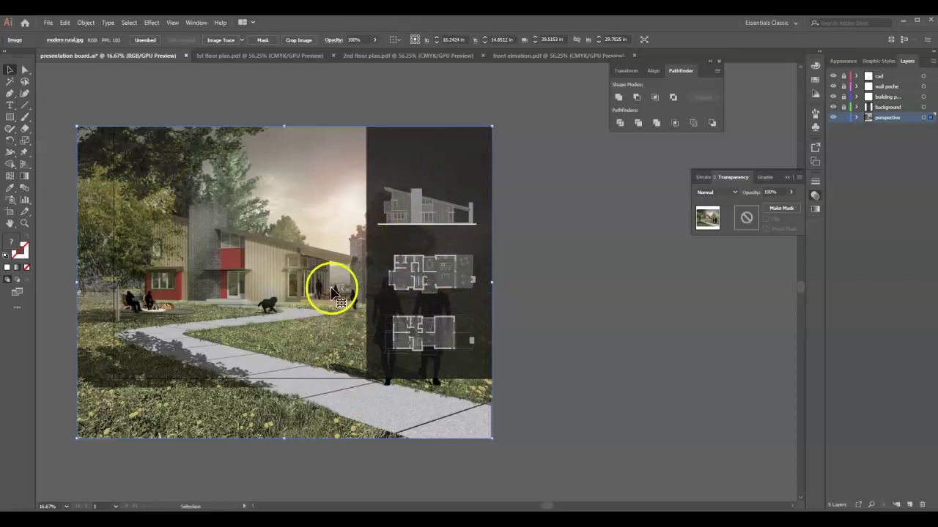
pyautogui.moveTo(491, 438); pyautogui.dragTo(469, 425)
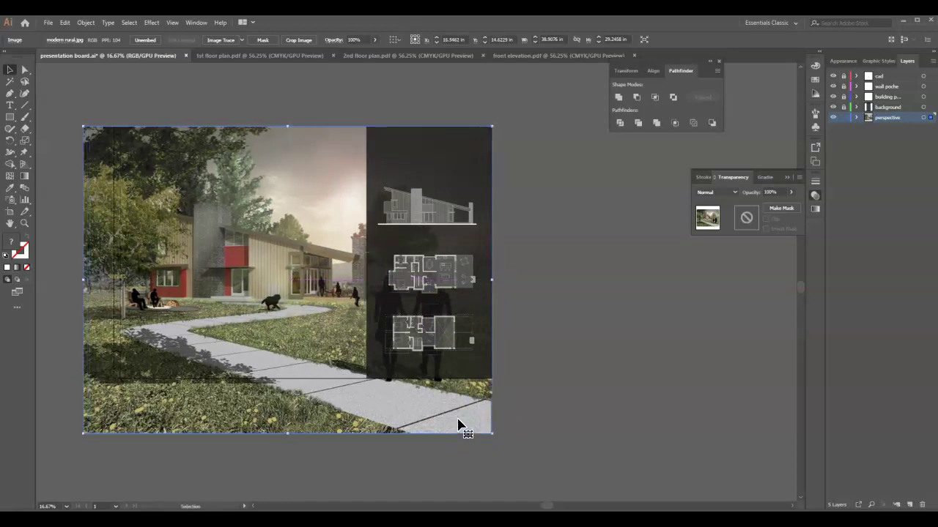
# Try shifting the perspective image slightly left, and bring its right edge back to the artboard's right edge
pyautogui.click(300, 334)
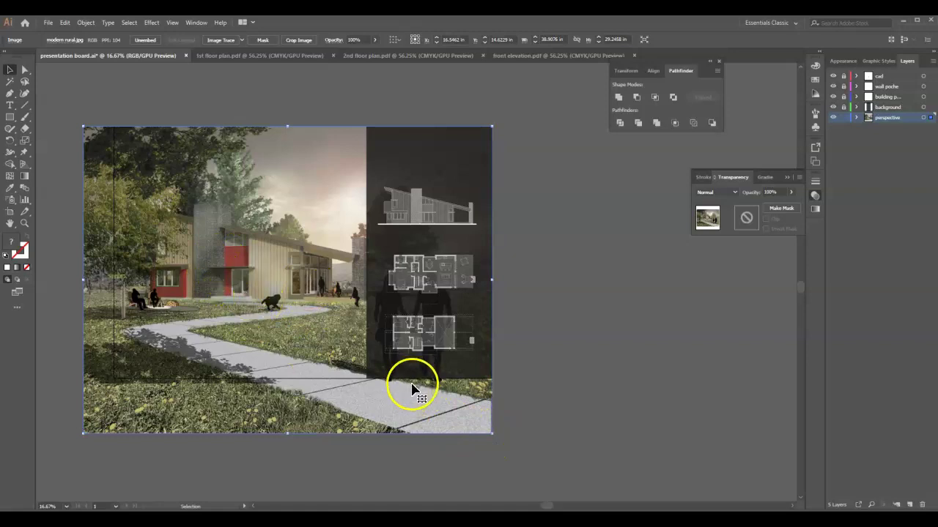
pyautogui.moveTo(271, 284); pyautogui.dragTo(269, 283)
pyautogui.keyDown('shift'); pyautogui.click(268, 283); pyautogui.keyUp('shift')
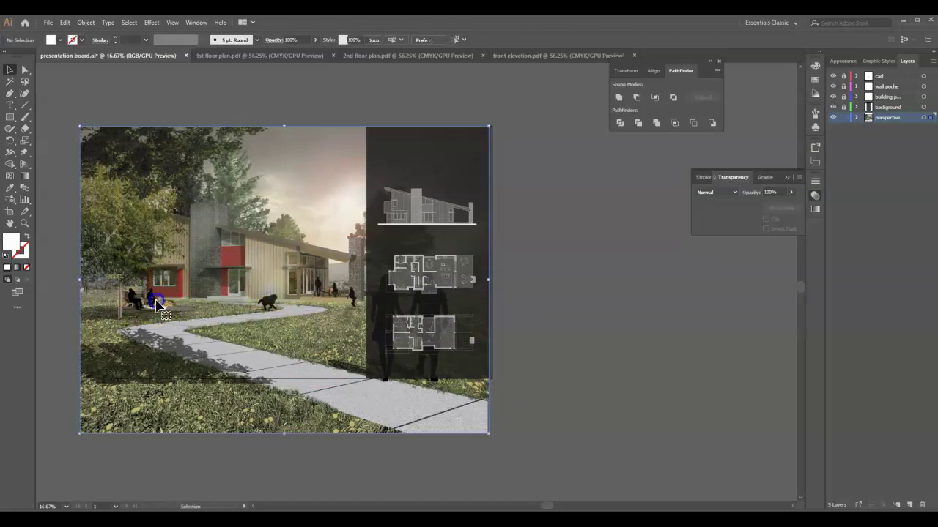
pyautogui.click(114, 302)
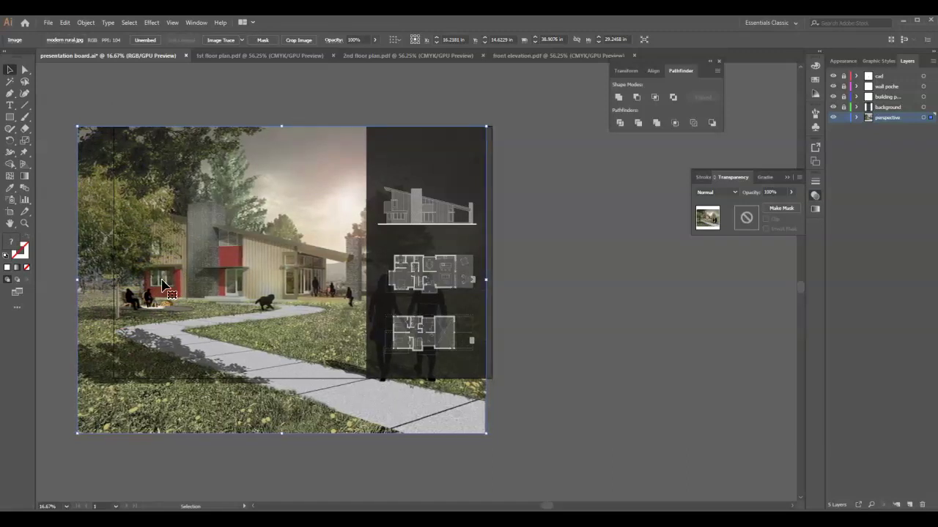
pyautogui.keyDown('shift'); pyautogui.click(419, 405); pyautogui.keyUp('shift')
pyautogui.click(529, 405)
pyautogui.click(451, 406)
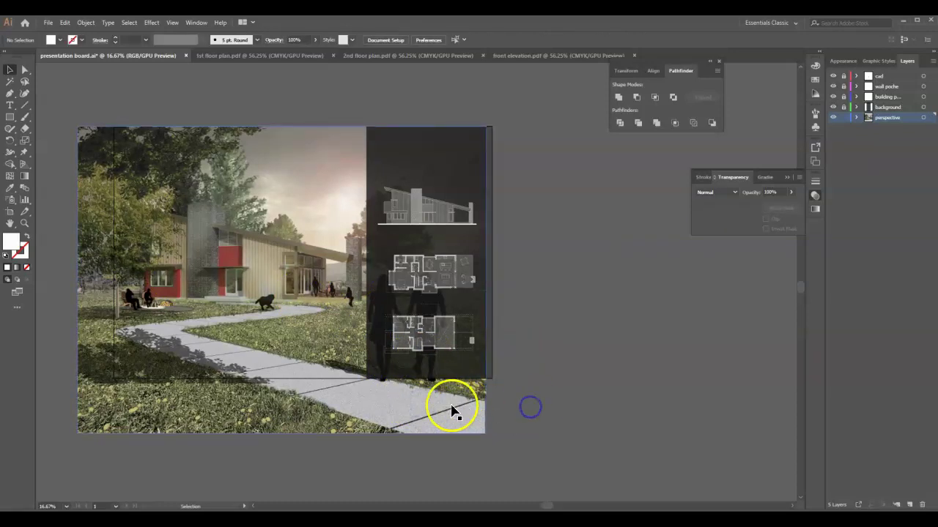
pyautogui.keyDown('shift'); pyautogui.click(456, 409); pyautogui.keyUp('shift')
pyautogui.click(500, 421)
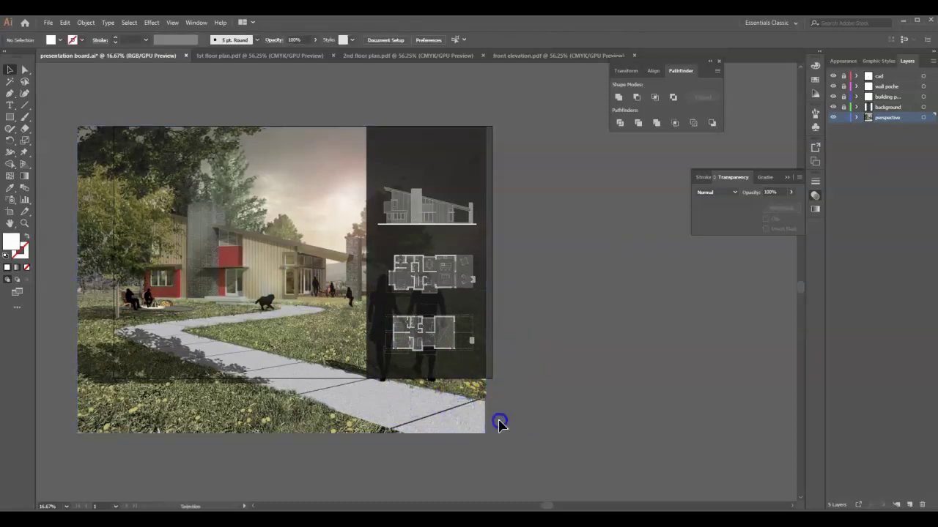
pyautogui.moveTo(487, 419); pyautogui.dragTo(493, 418)
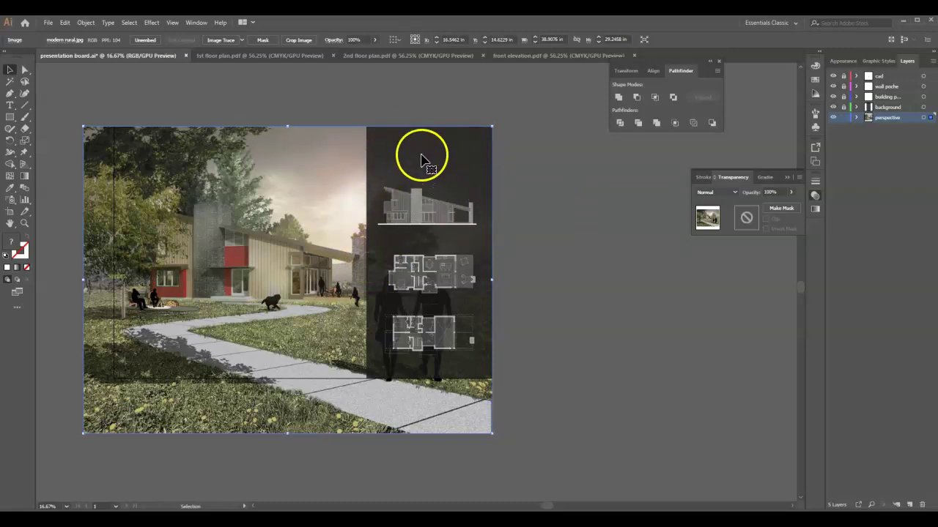
# Lock the perspective layer and narrow the dark background rectangle from its left side to about 11.1 in wide
pyautogui.click(606, 194)
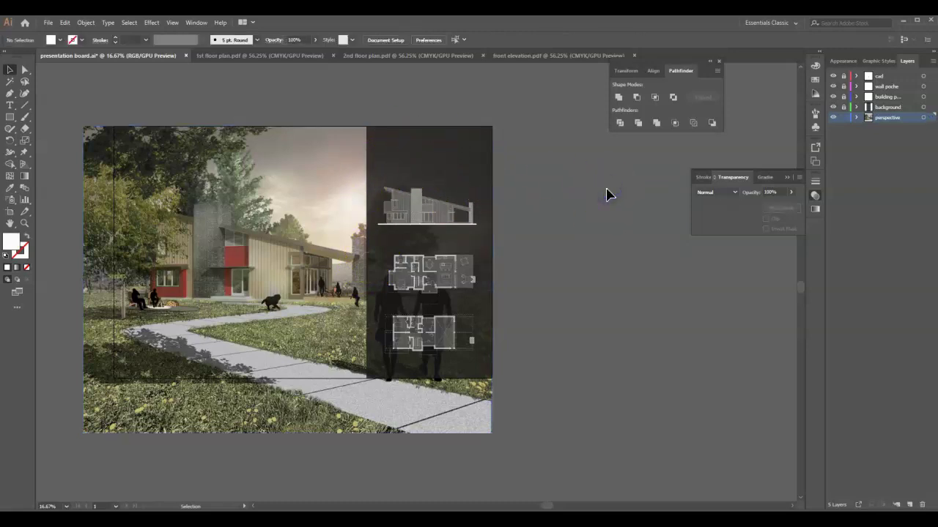
pyautogui.click(843, 118)
pyautogui.click(402, 163)
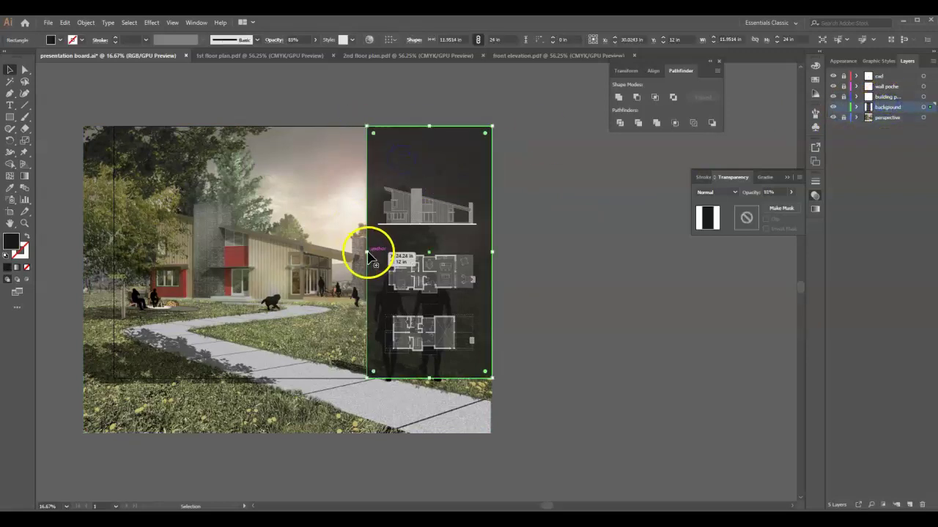
pyautogui.moveTo(366, 253); pyautogui.dragTo(371, 252)
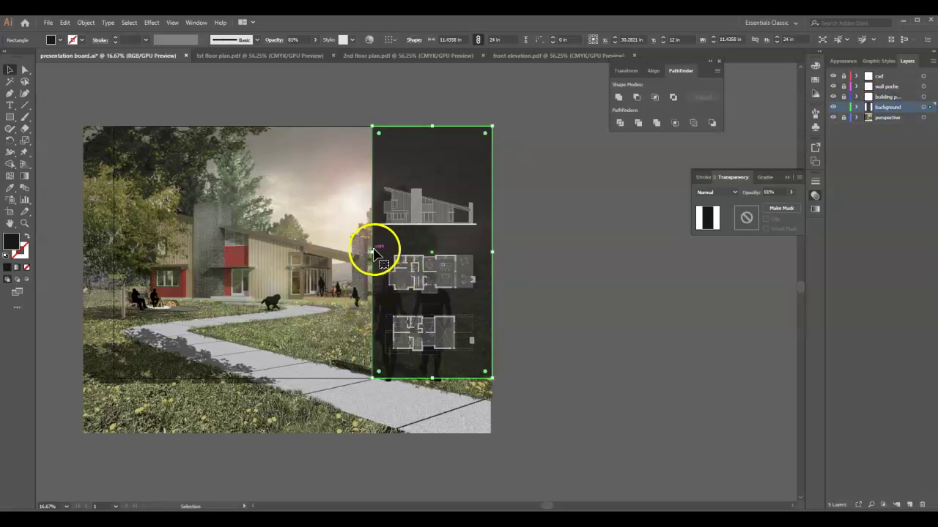
pyautogui.scroll(1, 374, 252)
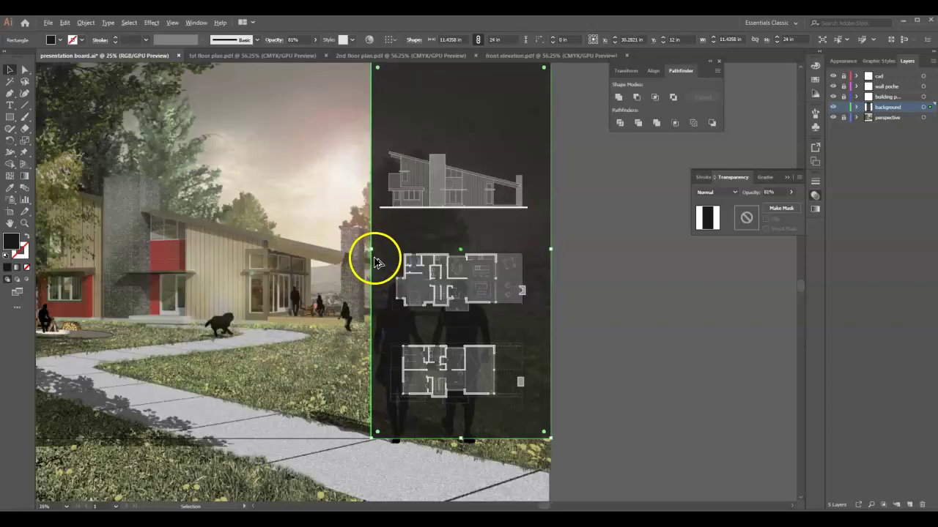
pyautogui.moveTo(373, 251); pyautogui.dragTo(376, 251)
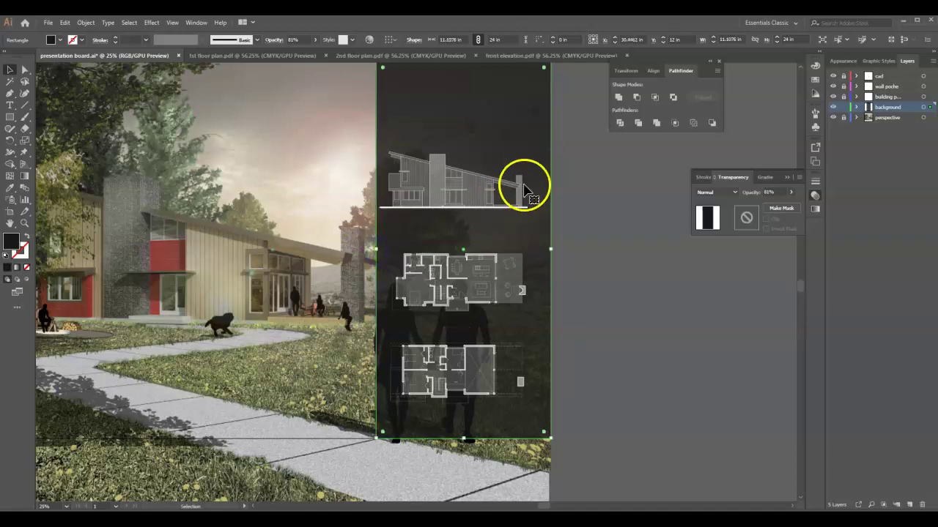
# Lock the background layer, unlock the three drawing layers, and move the elevation and both floor plans right to about X 30.4 in
pyautogui.click(843, 107)
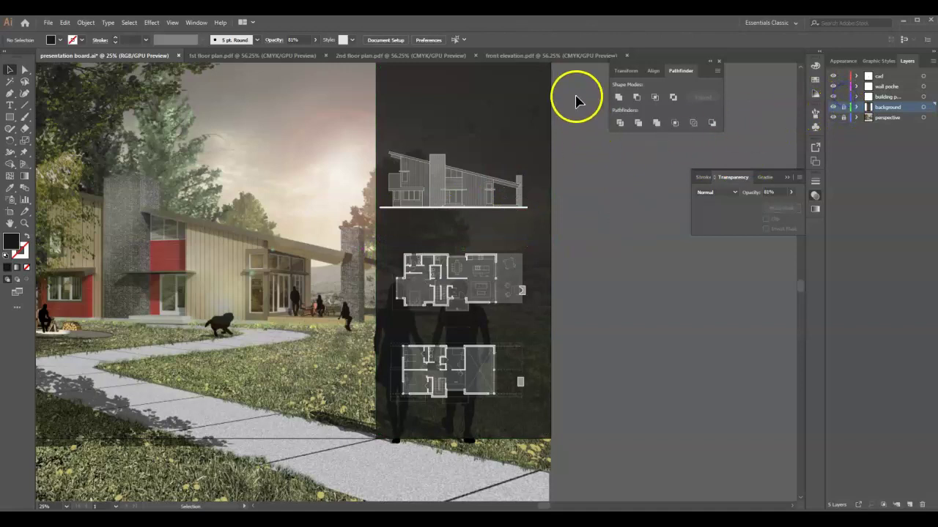
pyautogui.hotkey('ctrl', 'a')
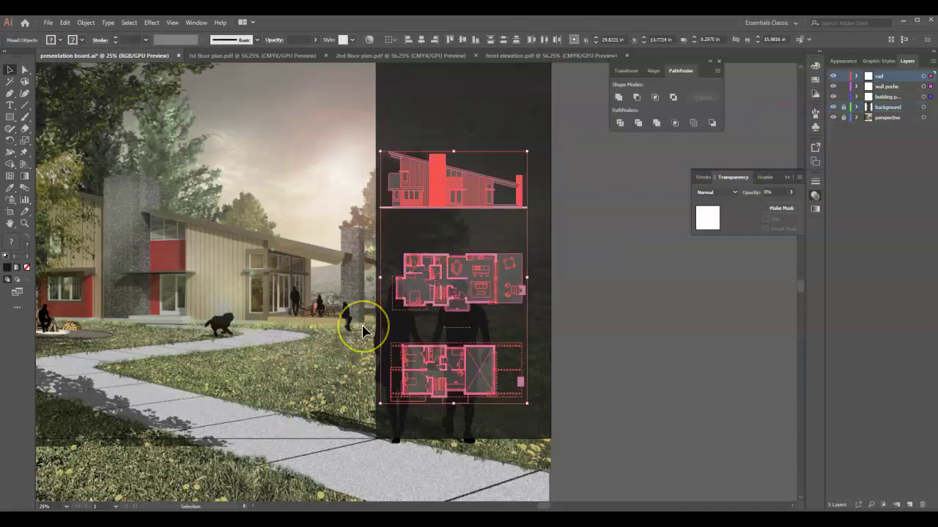
pyautogui.press('Right')
pyautogui.press('Right')
pyautogui.press('Right')
pyautogui.press('Right')
pyautogui.press('Right')
pyautogui.press('Right')
pyautogui.press('Right')
pyautogui.press('Right')
pyautogui.press('Right')
pyautogui.press('Right')
pyautogui.press('Right')
pyautogui.press('Right')
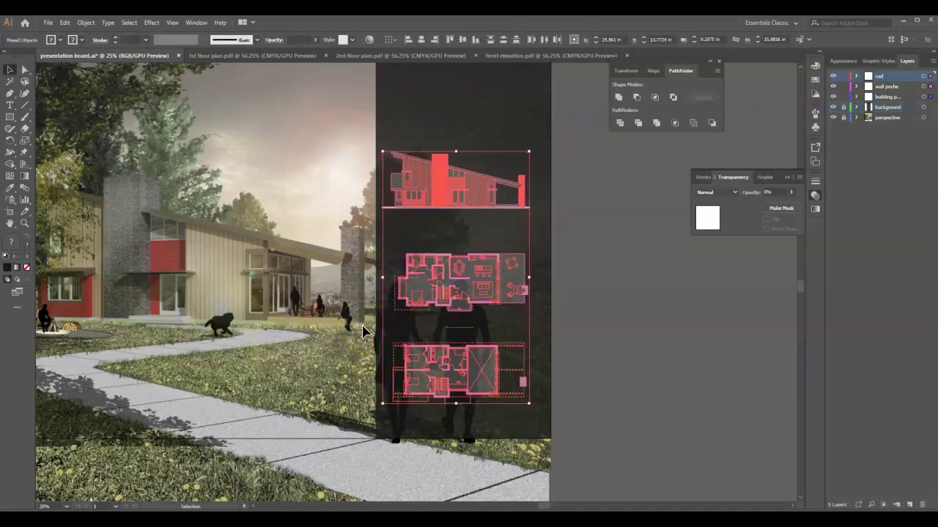
pyautogui.press('Right')
pyautogui.press('Right')
pyautogui.press('Right')
pyautogui.press('Right')
pyautogui.press('Right')
pyautogui.press('Right')
pyautogui.press('Right')
pyautogui.press('Right')
pyautogui.press('Right')
pyautogui.press('Right')
pyautogui.press('Right')
pyautogui.press('Right')
pyautogui.press('Right')
pyautogui.press('Right')
pyautogui.press('Right')
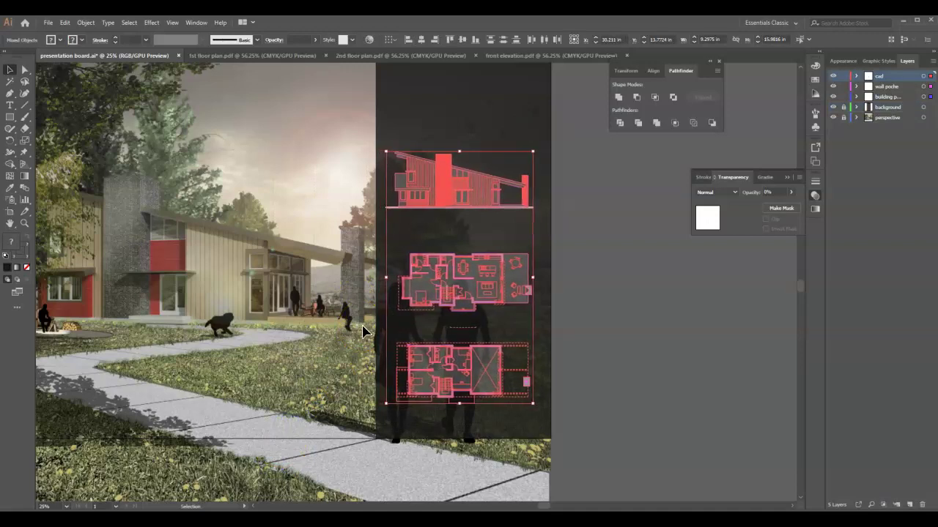
pyautogui.press('Right')
pyautogui.press('Right')
pyautogui.press('Right')
pyautogui.press('Right')
pyautogui.press('Right')
pyautogui.press('Right')
pyautogui.press('Right')
pyautogui.press('Right')
pyautogui.press('Right')
pyautogui.press('Right')
pyautogui.press('Right')
pyautogui.press('Right')
pyautogui.press('Right')
pyautogui.press('Right')
pyautogui.press('Right')
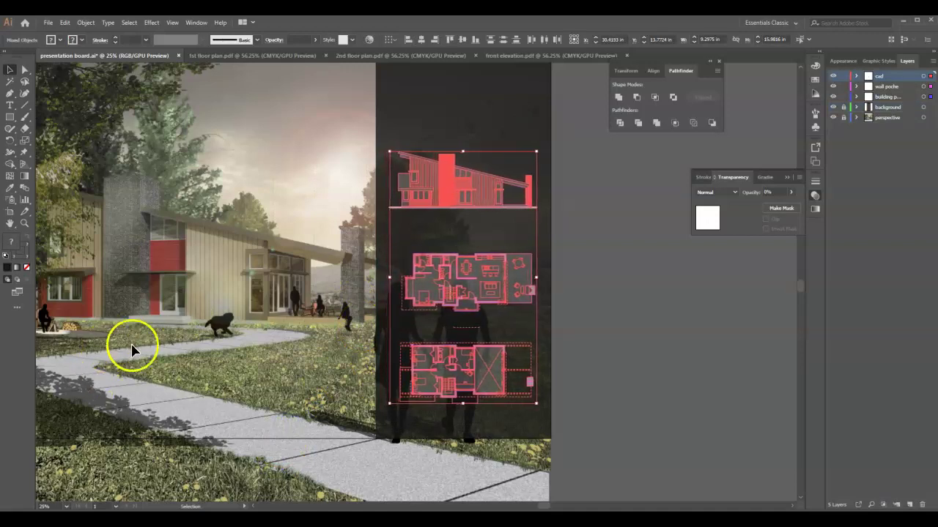
pyautogui.click(640, 298)
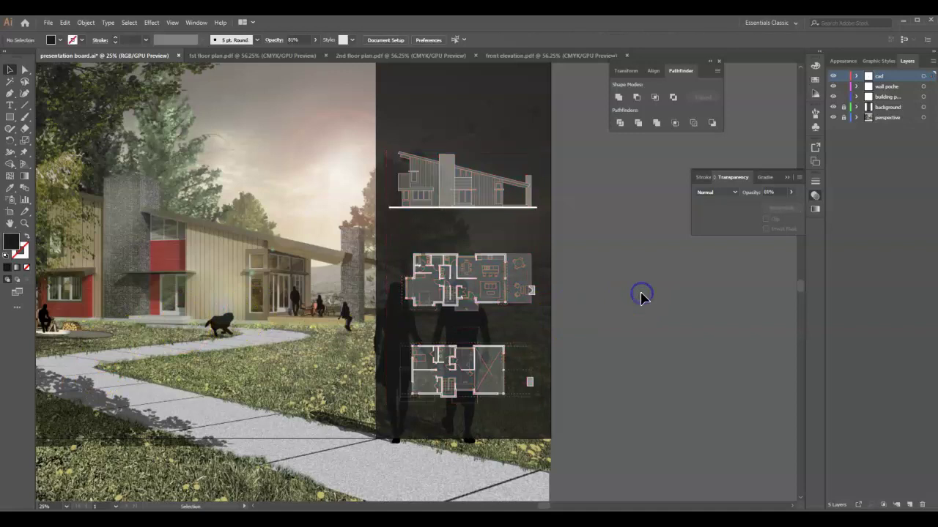
# Lock the cad, wall poche and building poche layers and add a new layer named crop above them
pyautogui.scroll(-1, 644, 311)
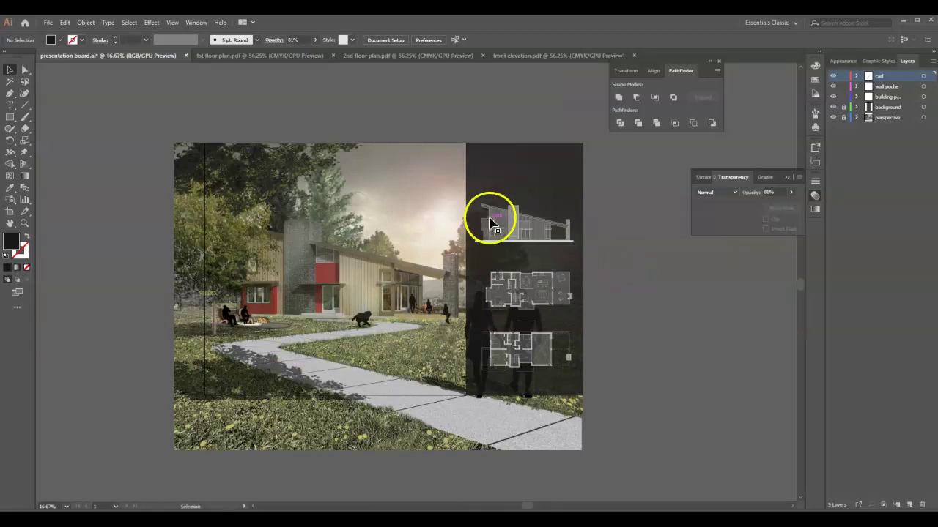
pyautogui.click(842, 77)
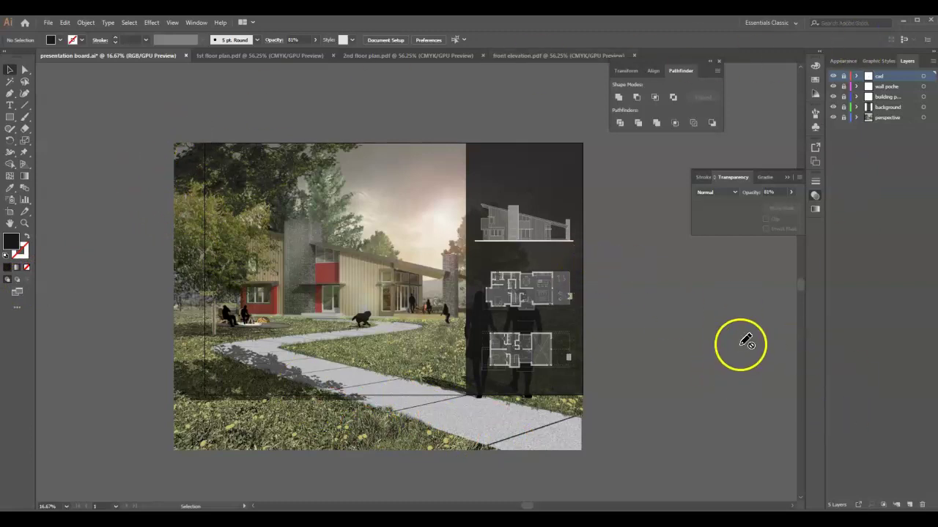
pyautogui.click(908, 504)
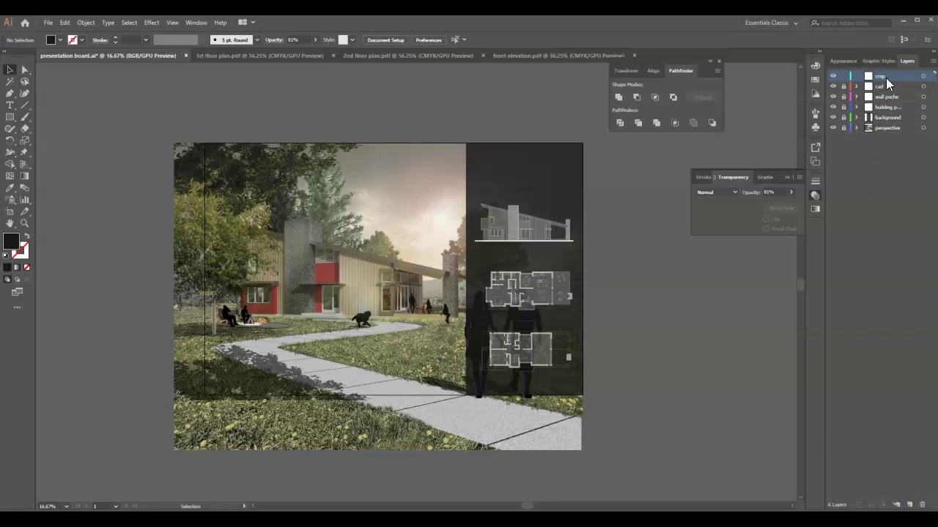
# Sample the pasteboard grey as fill and draw a rectangle about 11.9 by 35.8 in over the image overhang left of the artboard
pyautogui.click(9, 191)
pyautogui.click(92, 168)
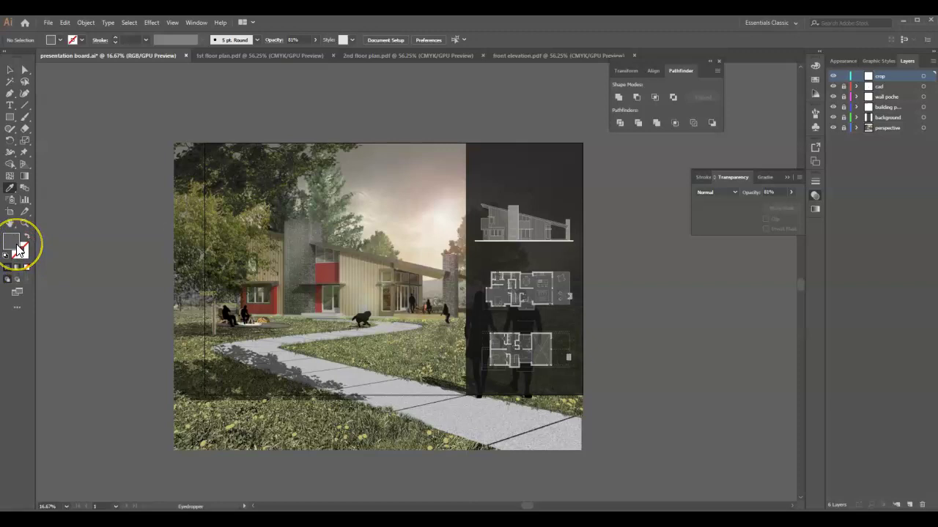
pyautogui.click(8, 118)
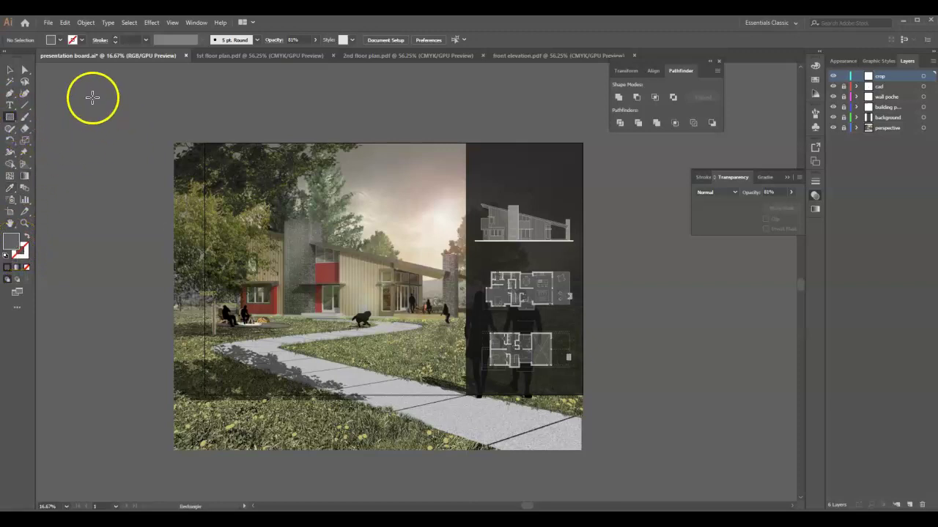
pyautogui.moveTo(79, 91); pyautogui.dragTo(203, 468)
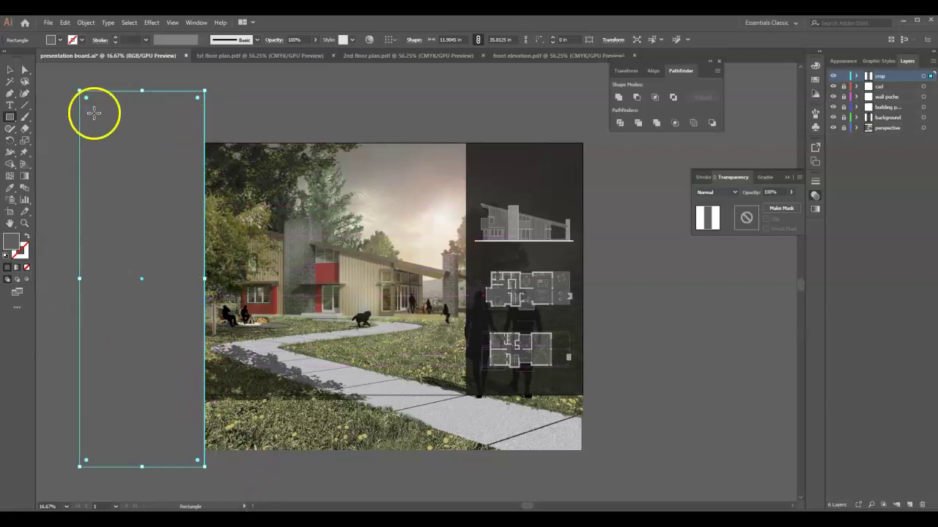
# Draw a second grey rectangle about 7.9 in high over the image overhang below the artboard, and deselect it
pyautogui.moveTo(648, 478); pyautogui.dragTo(59, 396)
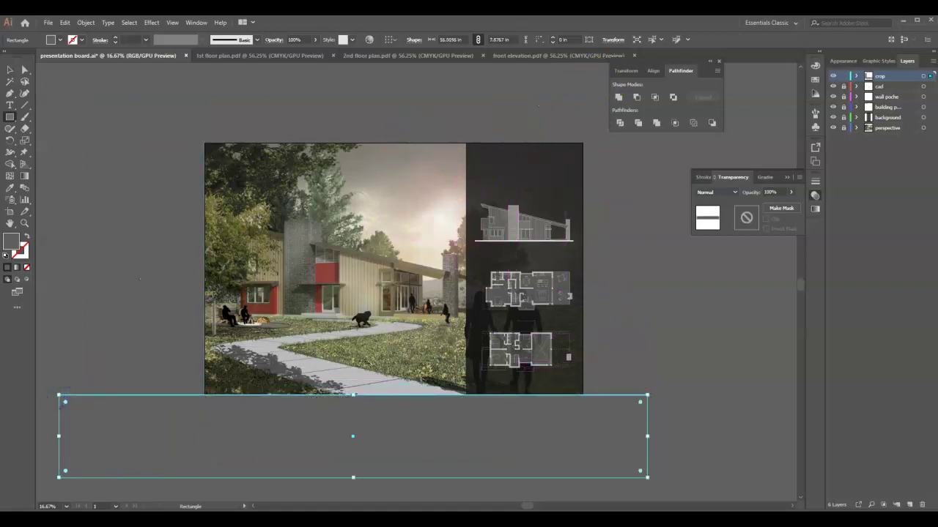
pyautogui.click(9, 70)
pyautogui.click(95, 74)
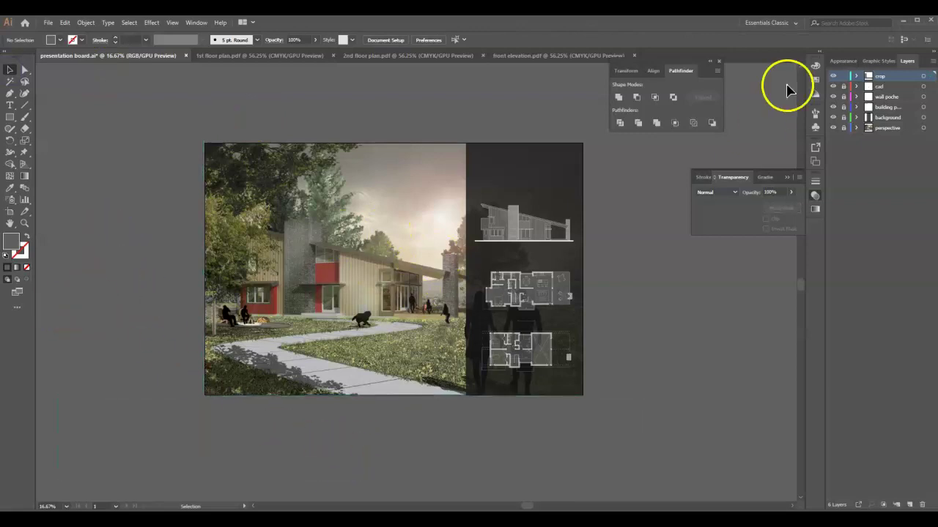
# Lock the crop layer and unlock the background layer for editing
pyautogui.click(844, 76)
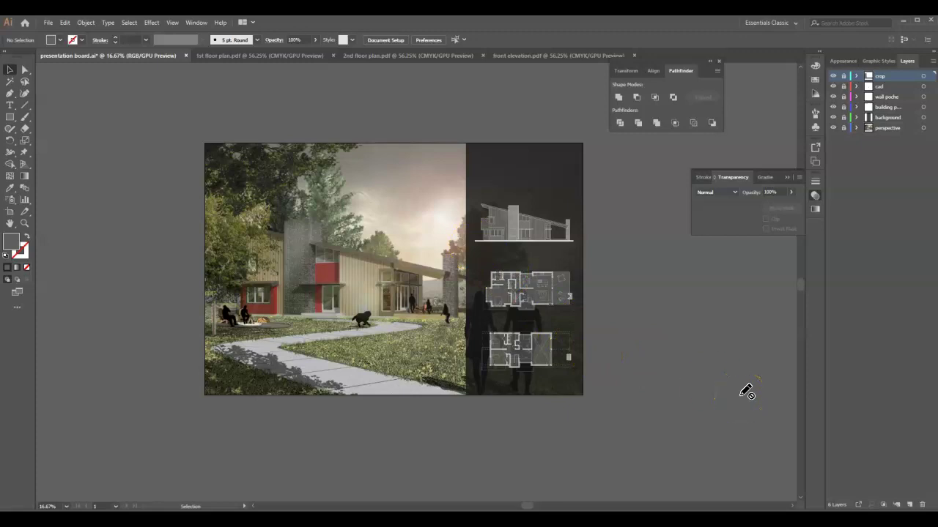
pyautogui.click(703, 335)
pyautogui.click(844, 118)
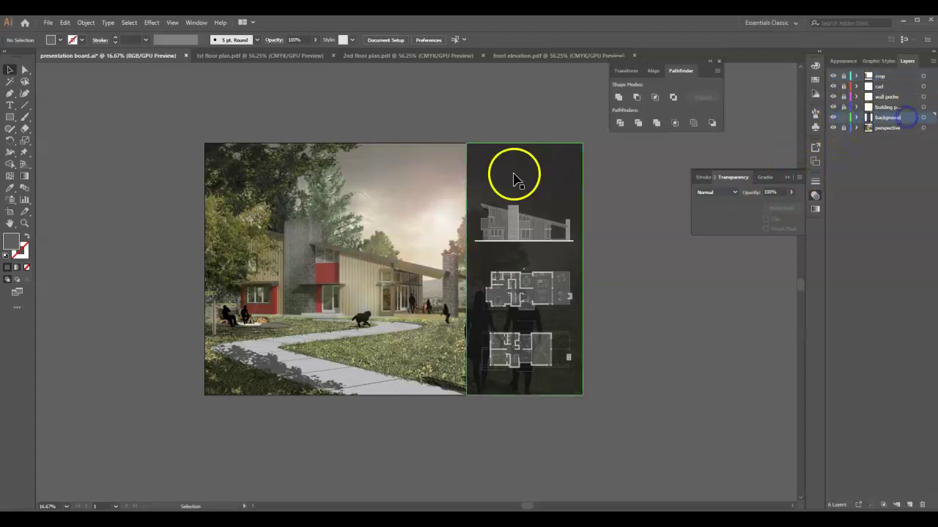
# Set the opacity of the dark side panel rectangle to 85% and lock the background layer again
pyautogui.click(513, 178)
pyautogui.click(770, 192)
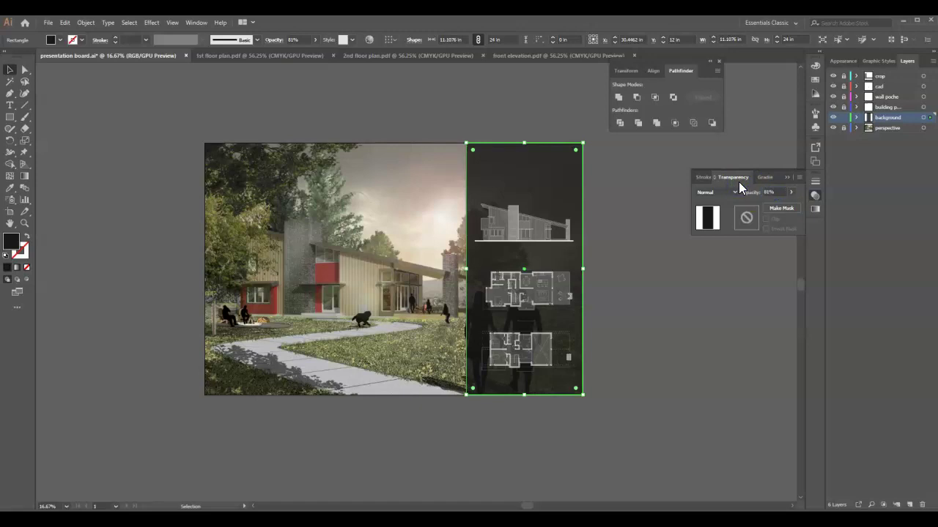
pyautogui.click(767, 192)
pyautogui.write('85')
pyautogui.press('Return')
pyautogui.click(643, 196)
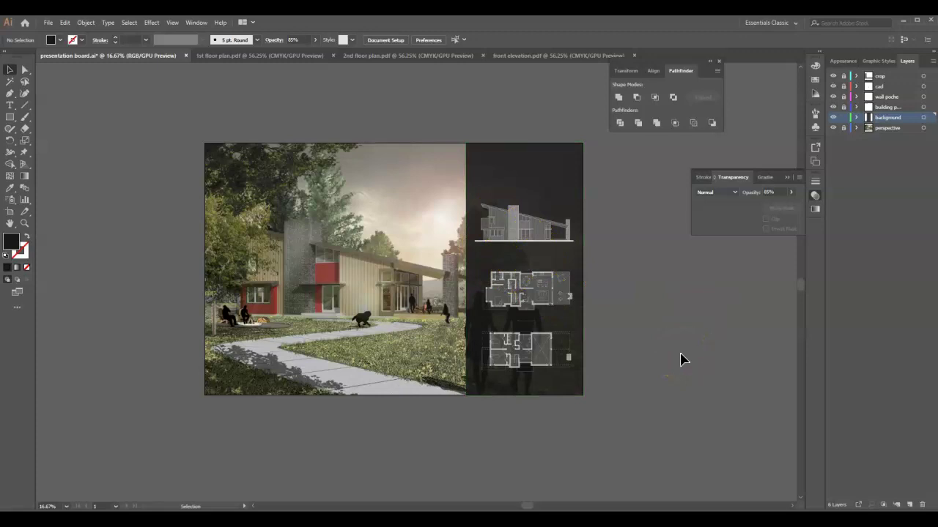
pyautogui.click(837, 149)
# Try to nudge only the cad linework of the middle floor plan upward
pyautogui.click(691, 301)
pyautogui.moveTo(635, 279); pyautogui.dragTo(624, 321)
pyautogui.click(536, 287)
pyautogui.moveTo(467, 328); pyautogui.dragTo(624, 300)
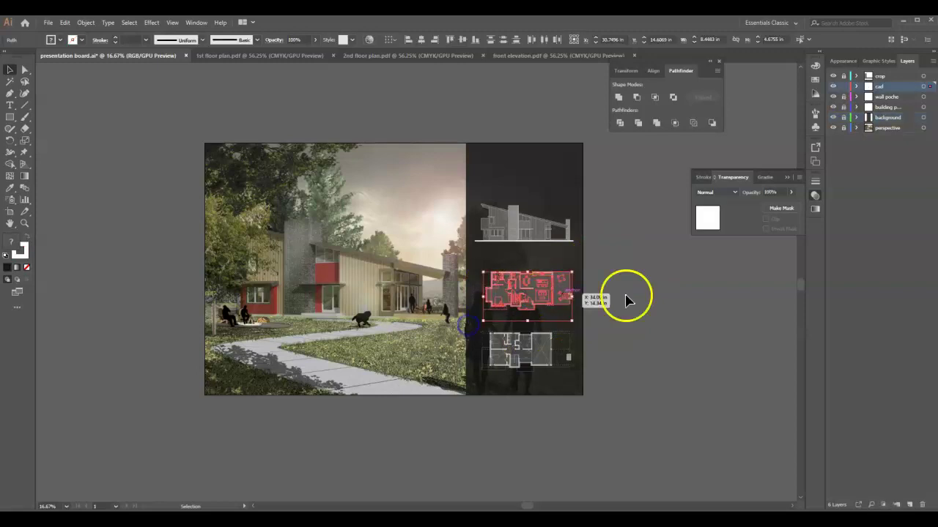
pyautogui.press('Up')
pyautogui.press('Up')
pyautogui.press('Up')
pyautogui.press('Up')
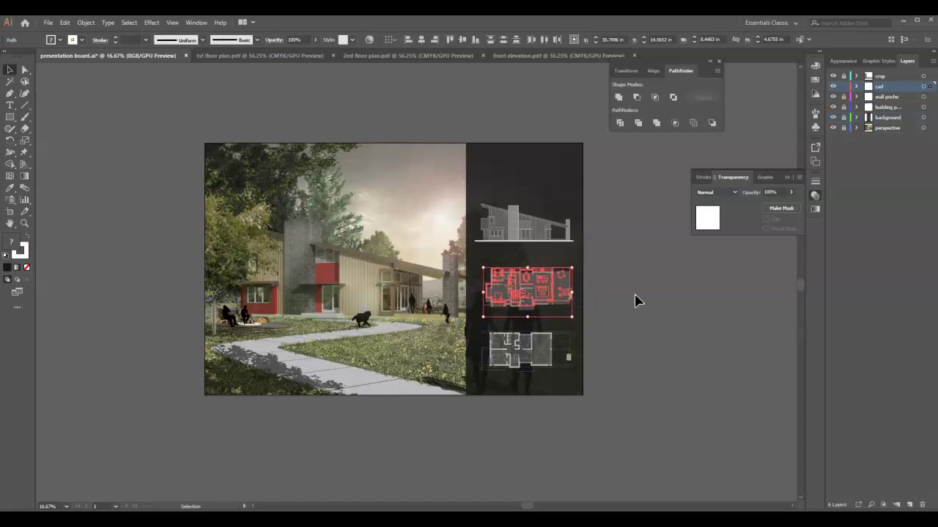
pyautogui.press('a')
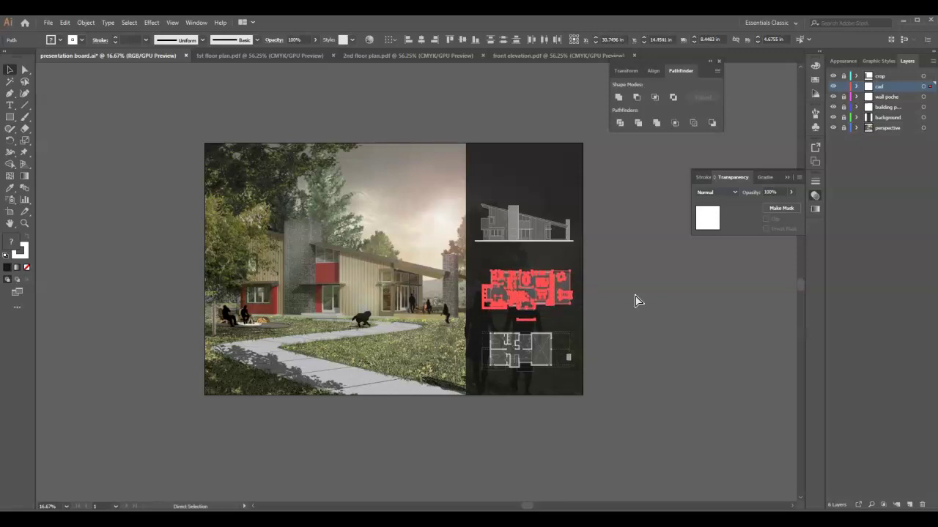
pyautogui.click(635, 300)
pyautogui.press('v')
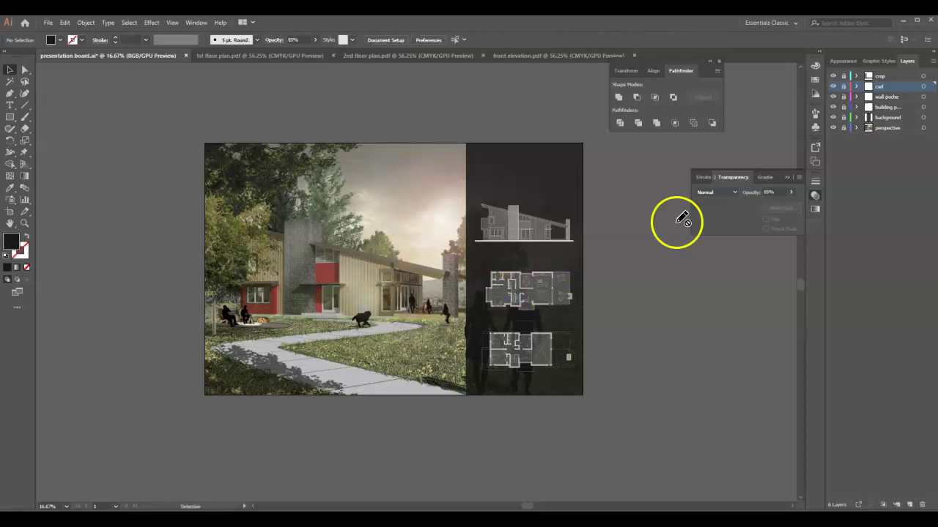
# Unlock the cad, wall poche and building poche layers and move the complete middle floor plan up to about Y 14 in
pyautogui.click(844, 109)
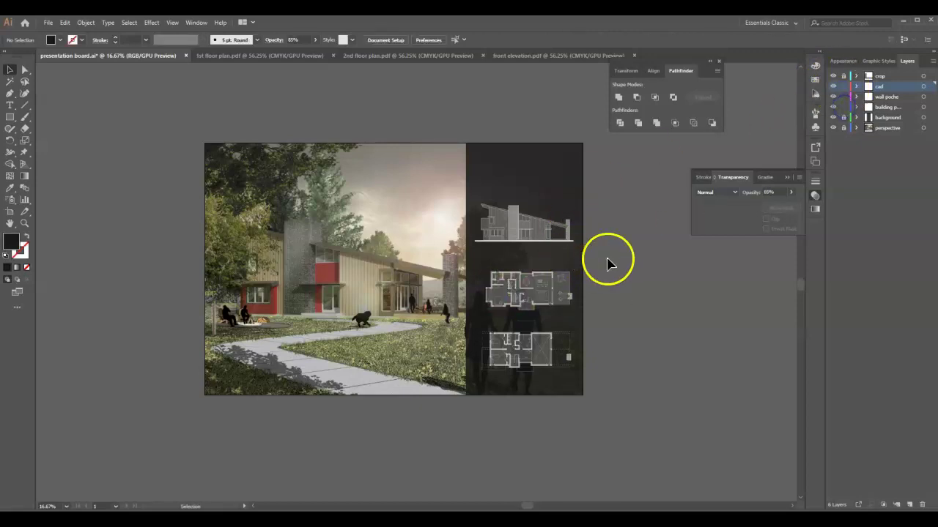
pyautogui.click(454, 323)
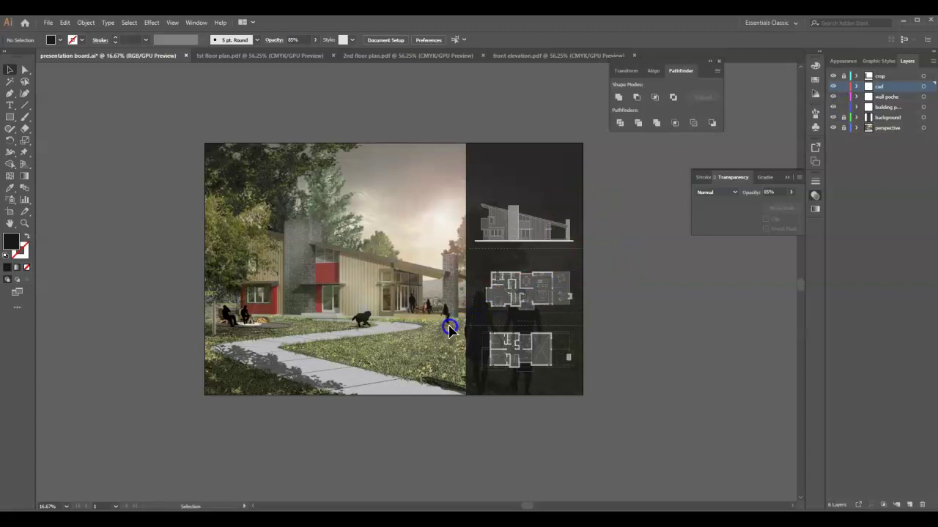
pyautogui.click(449, 330)
pyautogui.hotkey('shift', 'Up')
pyautogui.hotkey('shift', 'Up')
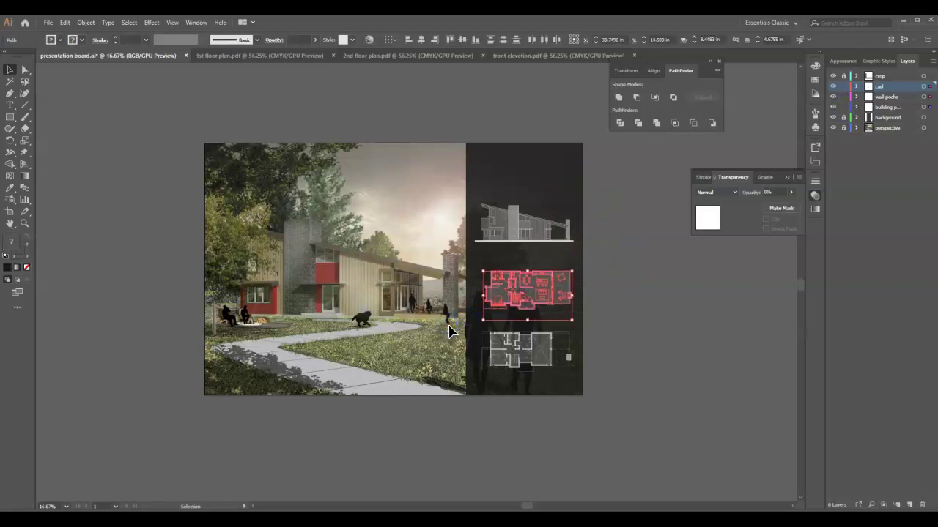
pyautogui.hotkey('shift', 'Up')
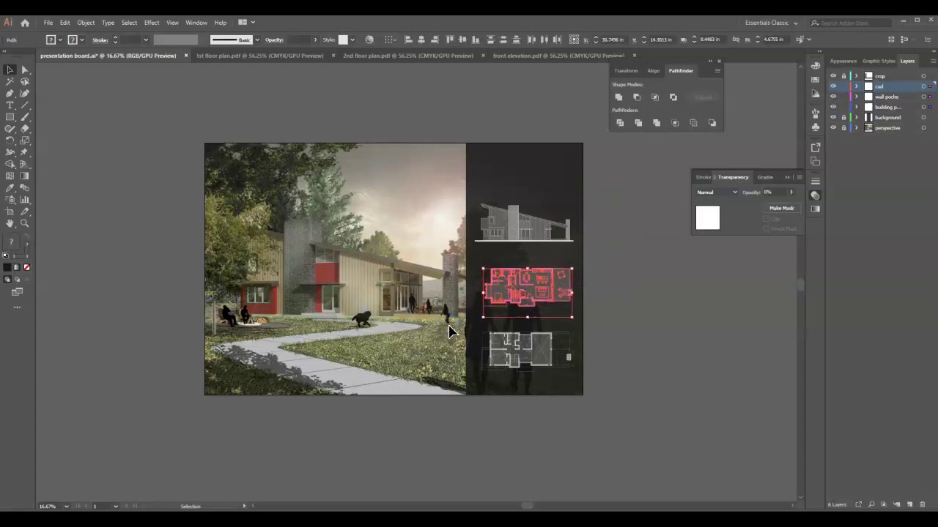
pyautogui.hotkey('shift', 'Up')
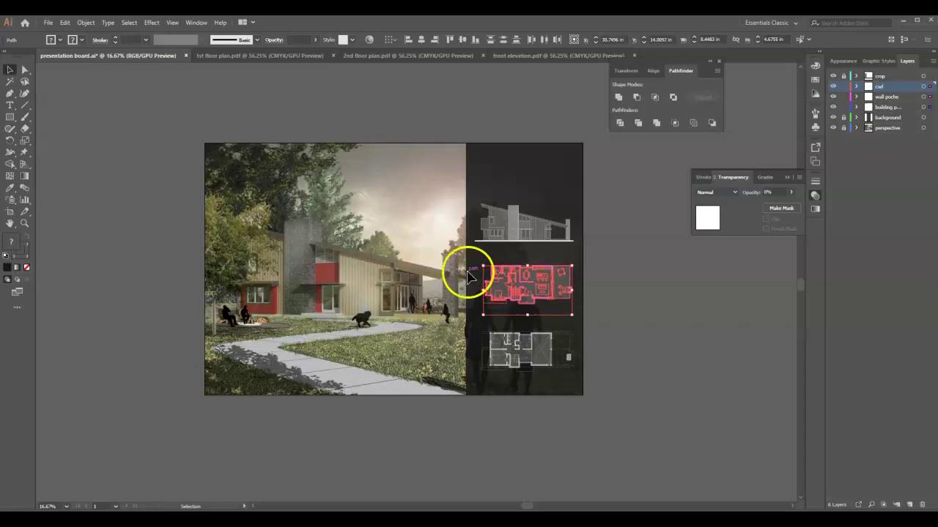
# Lock the cad, wall poche and building poche layers again and deselect the floor plan
pyautogui.moveTo(844, 86); pyautogui.dragTo(846, 119)
pyautogui.press('b')
pyautogui.click(659, 379)
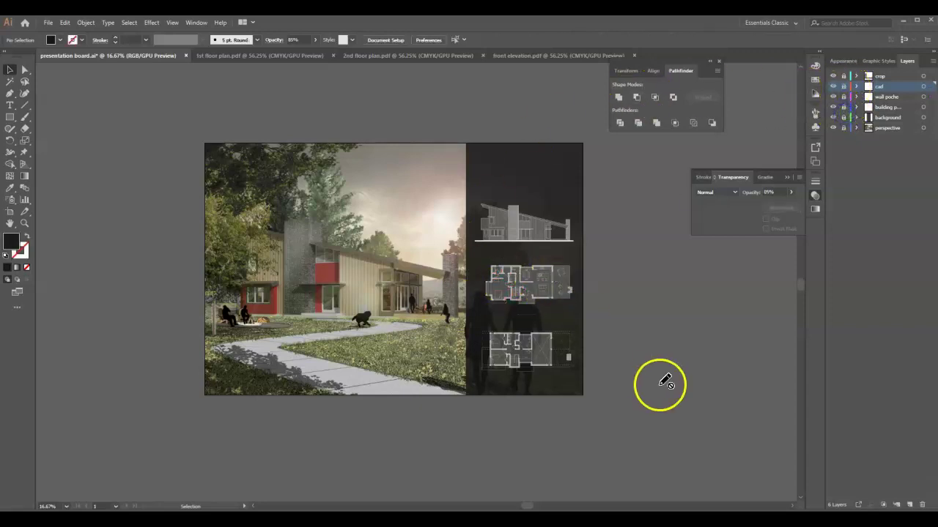